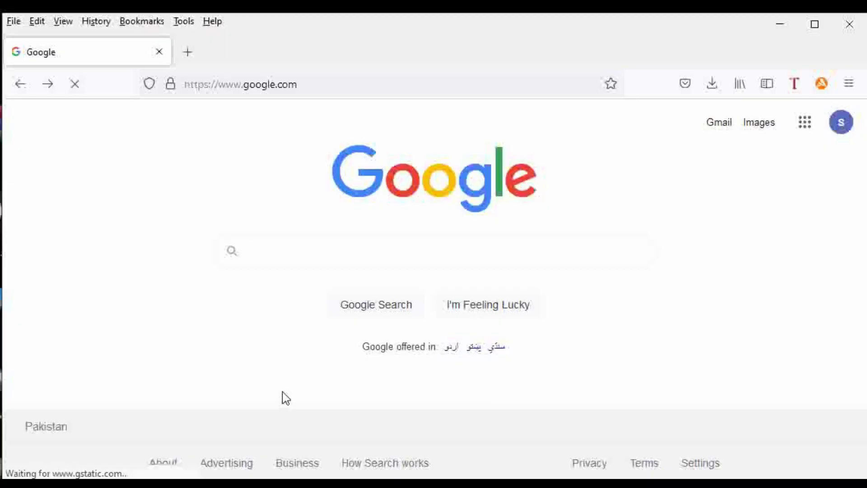
Step: Go to the odoo.com website in Firefox
click(329, 85)
text(odoo.c)
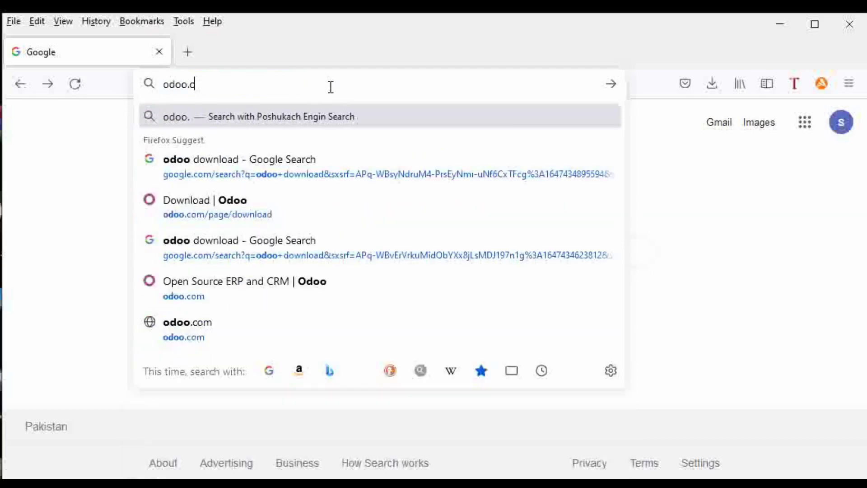
text(om)
key(Return)
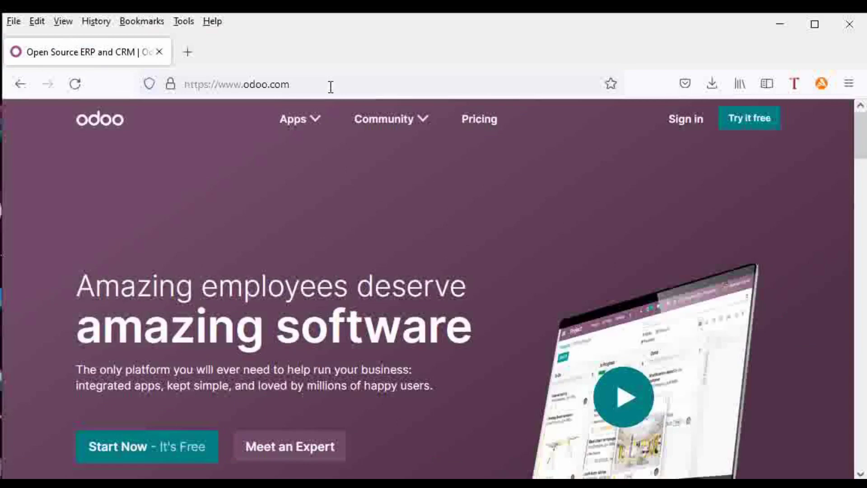
scroll(861, 156, down, 2)
mouse_move(861, 157)
mouse_down()
mouse_move(861, 406)
mouse_move(861, 139)
mouse_up()
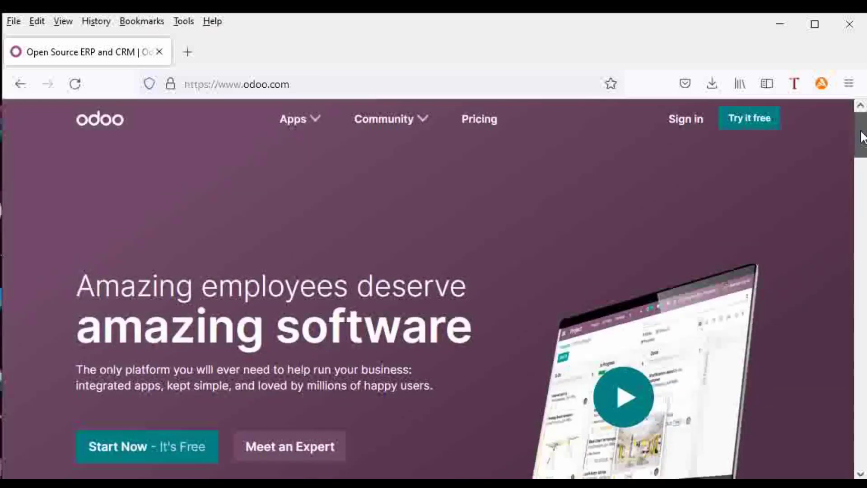
Step: Open the Download Odoo page from the Community menu and enter company UMT and your name
click(426, 124)
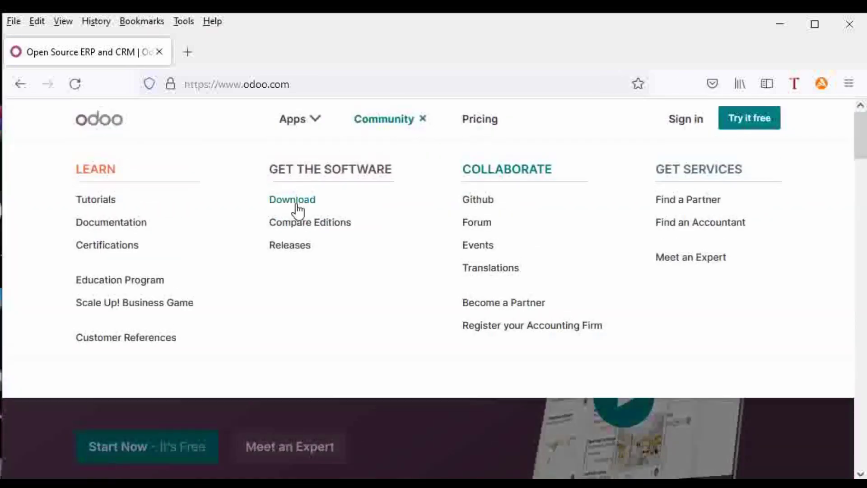
click(296, 205)
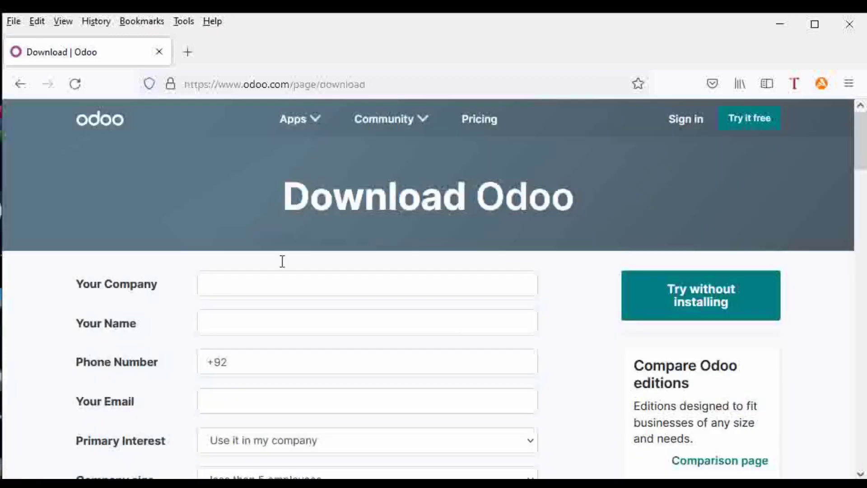
click(250, 283)
text(U)
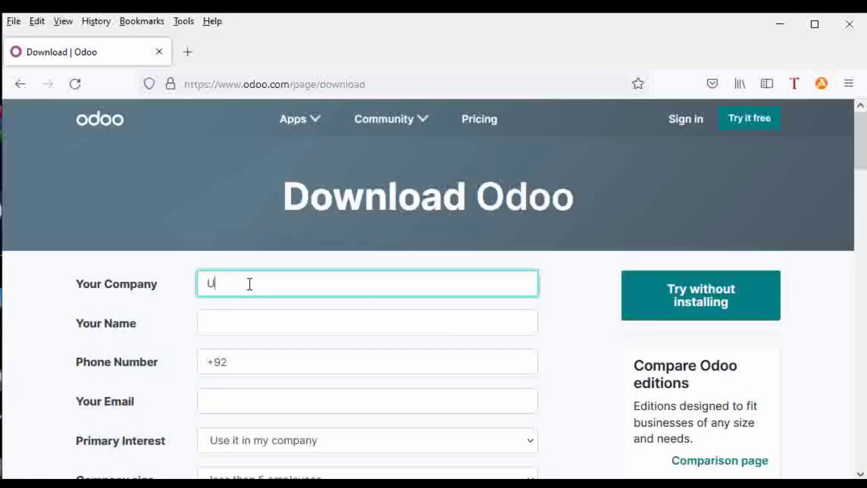
text(MT)
key(Tab)
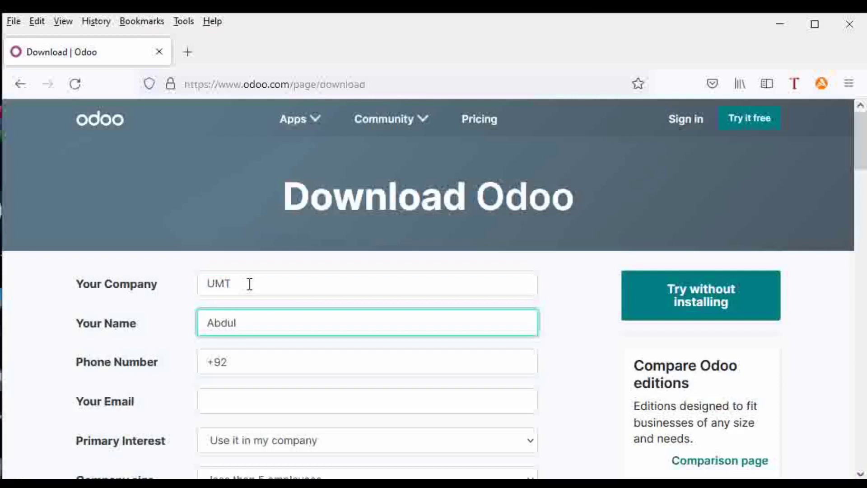
Step: Enter the +92 phone number and email, and pick 'I am a teacher or a student' as primary interest
key(Tab)
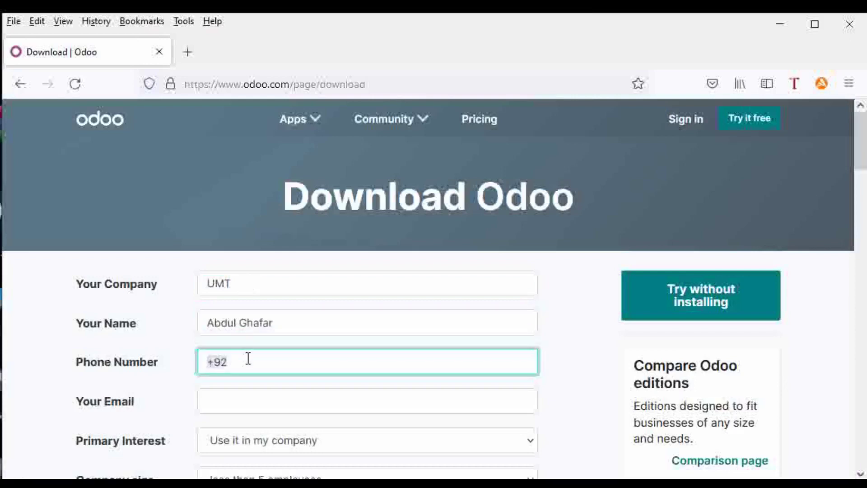
click(248, 359)
click(244, 404)
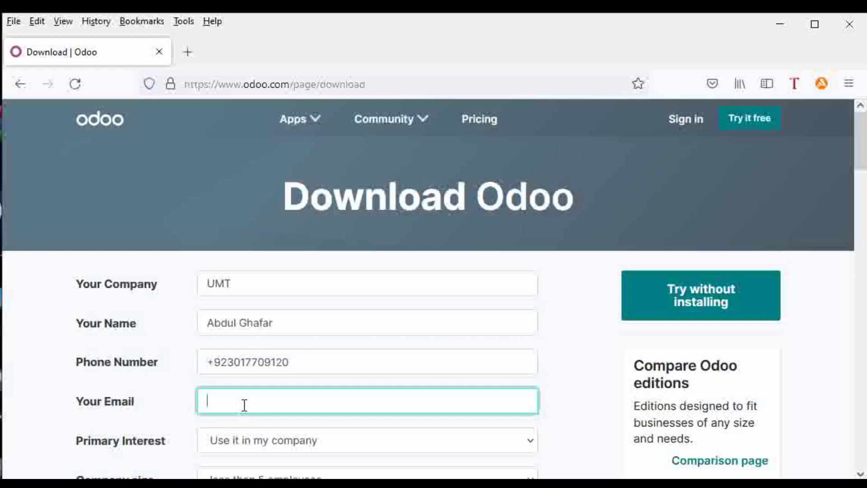
text(beautyofp)
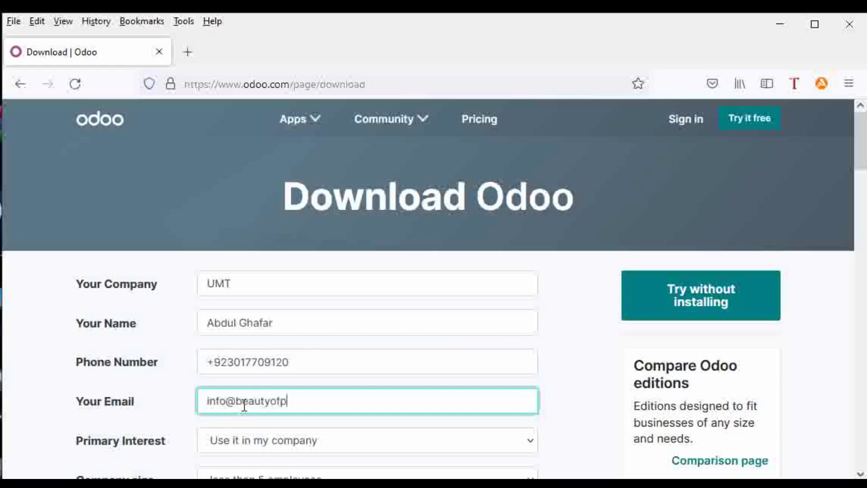
text(akistan.com)
key(Tab)
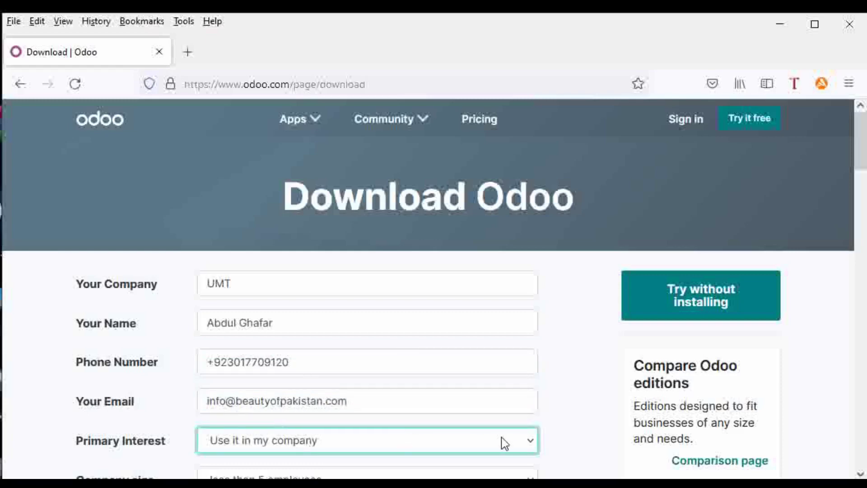
click(504, 444)
click(301, 412)
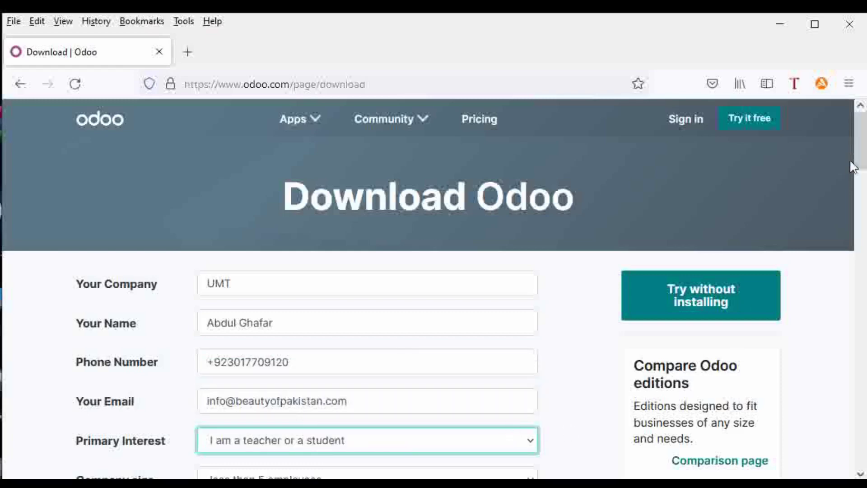
drag(852, 166, 857, 188)
Step: Set company size to more than 250 employees and download the Odoo 15 Community Windows installer
click(325, 283)
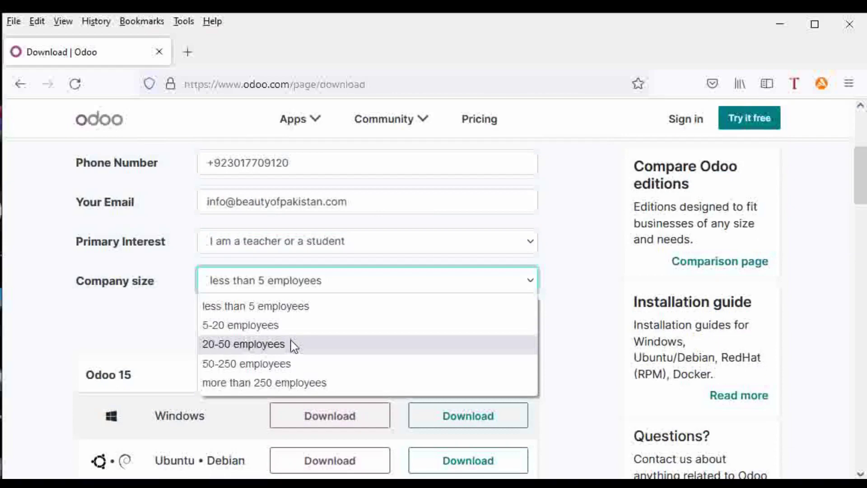
click(287, 381)
drag(860, 203, 859, 240)
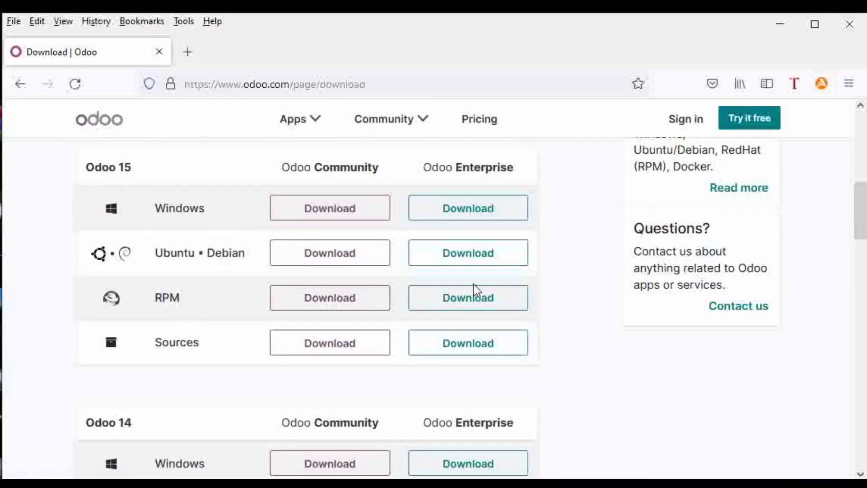
mouse_move(860, 231)
mouse_down()
mouse_move(861, 292)
mouse_move(864, 216)
mouse_up()
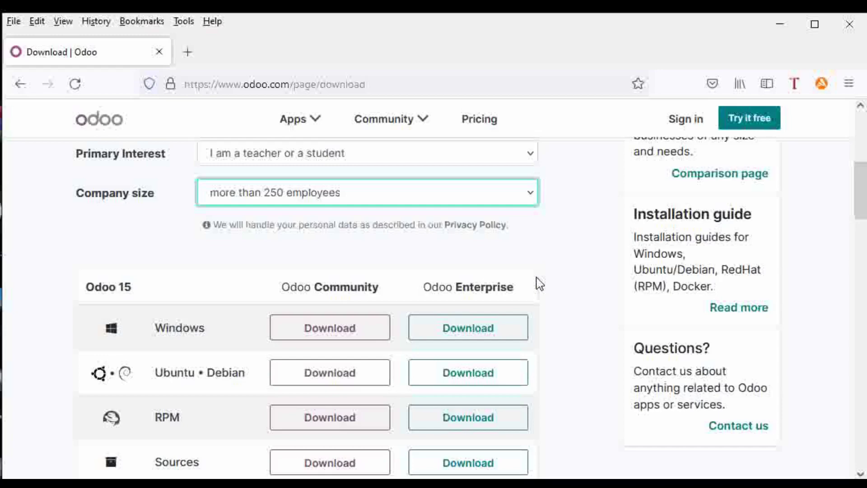
click(343, 331)
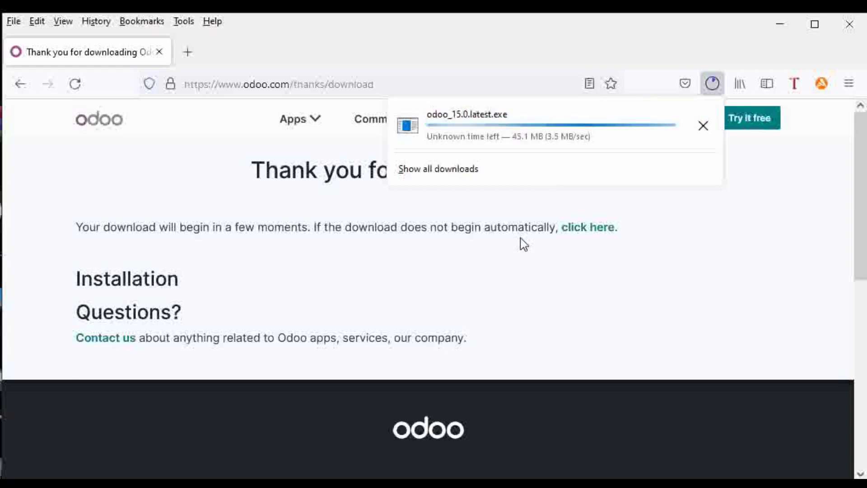
Step: Launch odoo_15.0.latest.exe from Firefox's downloads list and show the SmartScreen warning details
click(587, 273)
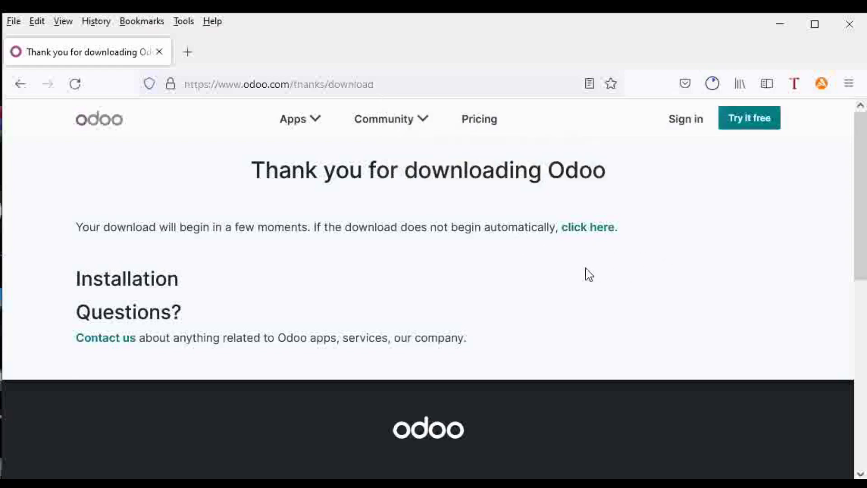
click(712, 85)
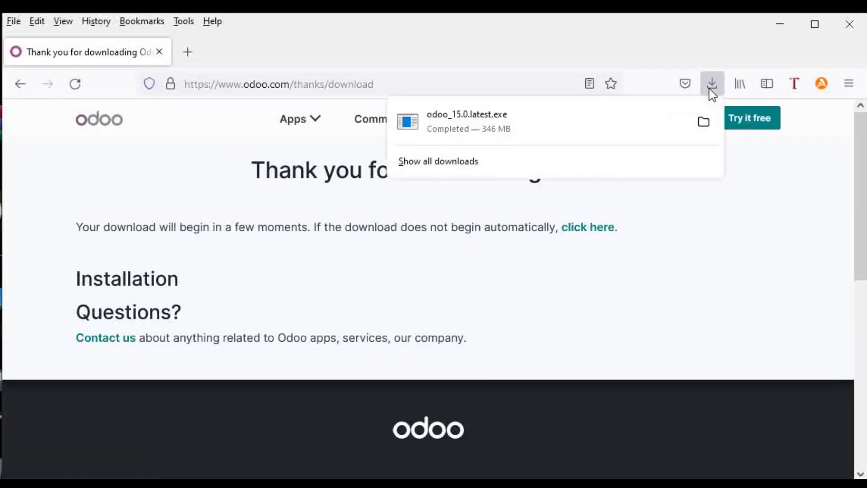
click(439, 134)
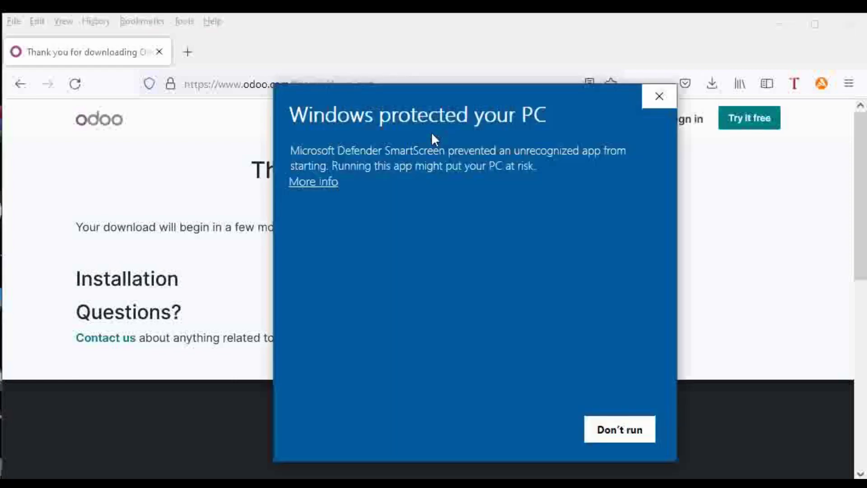
click(329, 182)
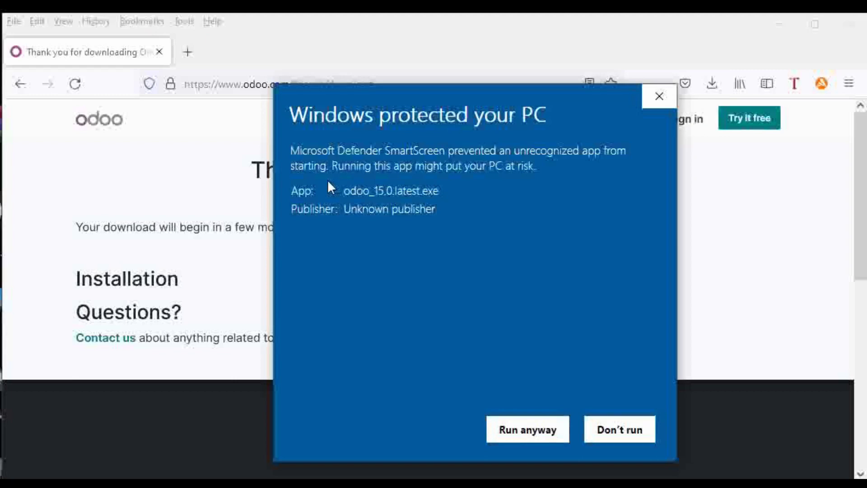
Step: Run the blocked installer anyway, keep English as language, and pass the welcome page
click(519, 440)
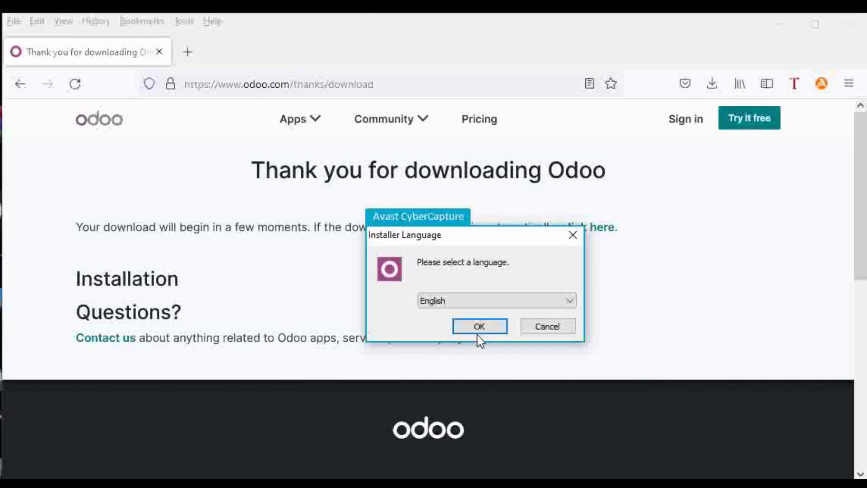
click(476, 329)
click(561, 468)
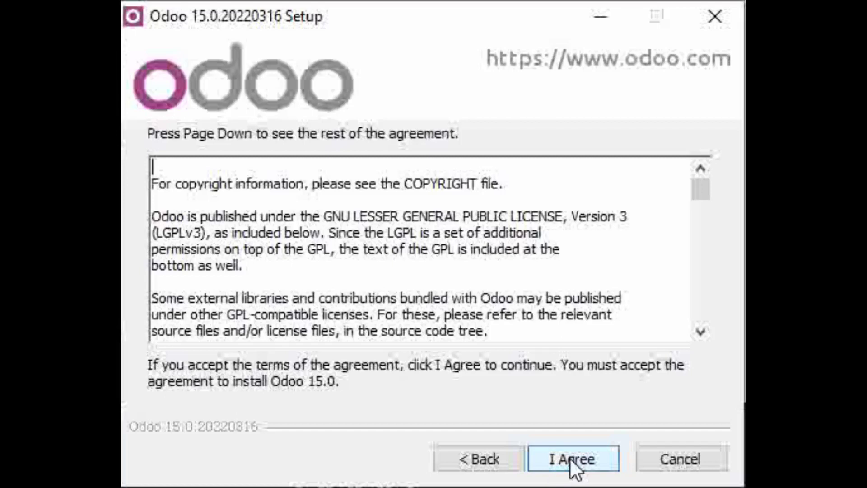
Step: Accept the Odoo 15 Setup license agreement with I Agree
click(570, 457)
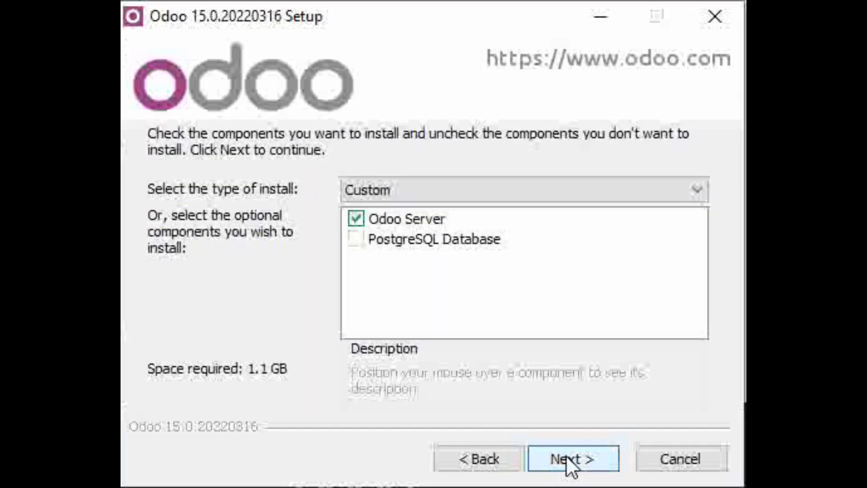
Step: Keep the default PostgreSQL hostname, port, username and password, and continue
click(566, 457)
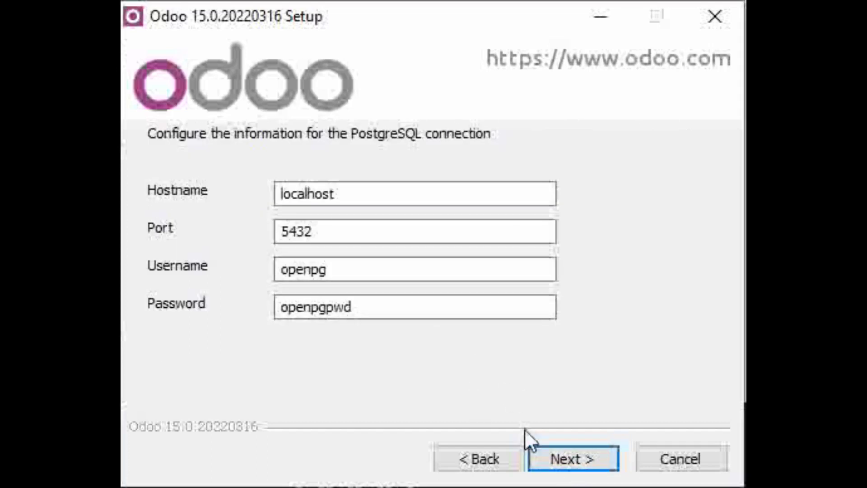
click(362, 308)
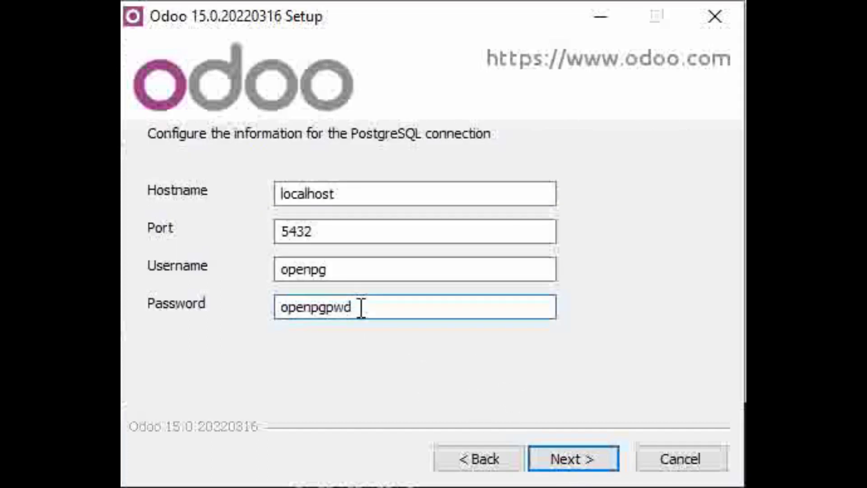
double_click(360, 308)
click(389, 302)
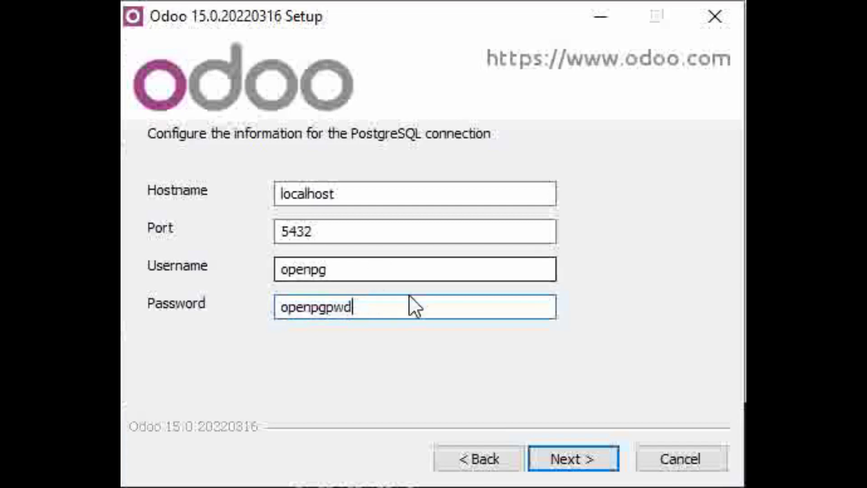
click(584, 463)
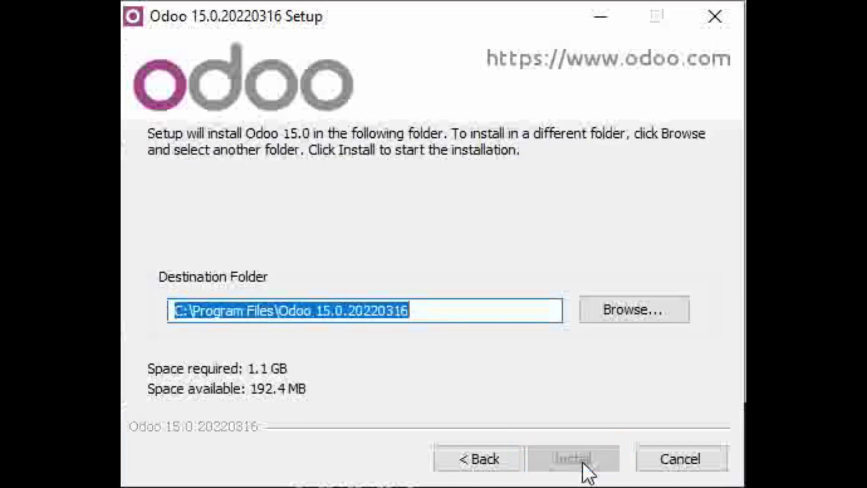
Step: Change the install path drive from C to D and install Odoo 15.0
click(179, 311)
key(BackSpace)
text(d)
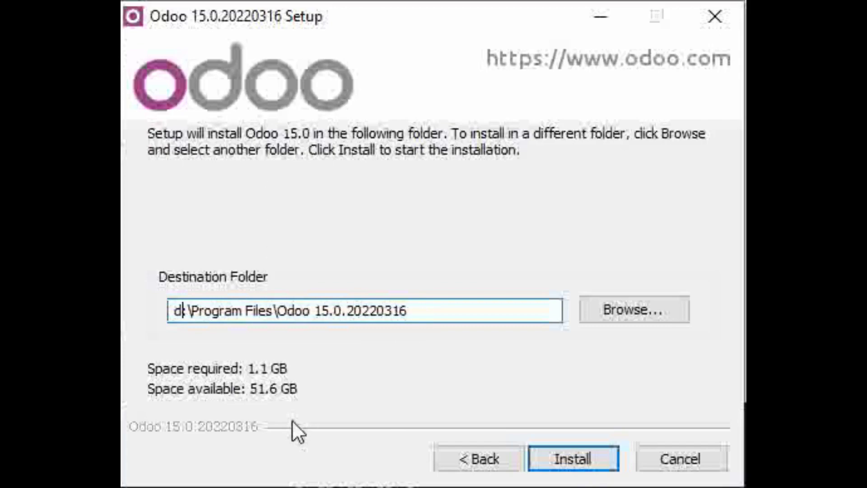
click(579, 459)
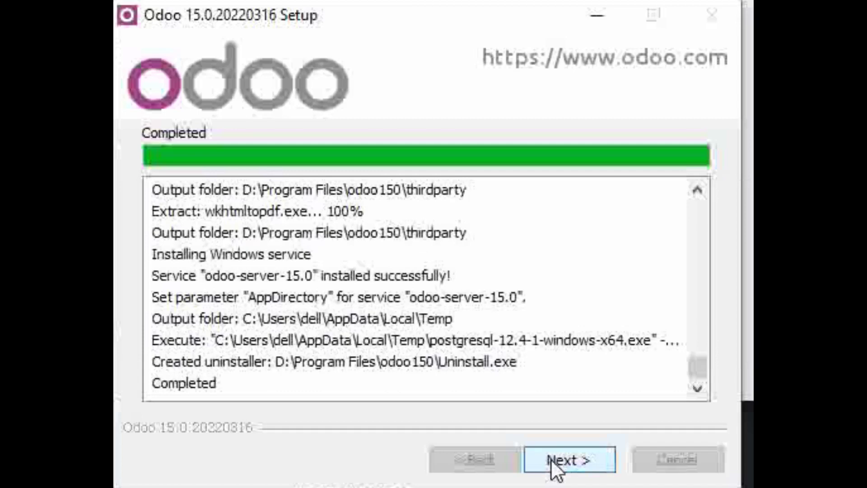
Step: Move past the Completed installation log to the Completing Odoo 15.0 Setup page
click(551, 459)
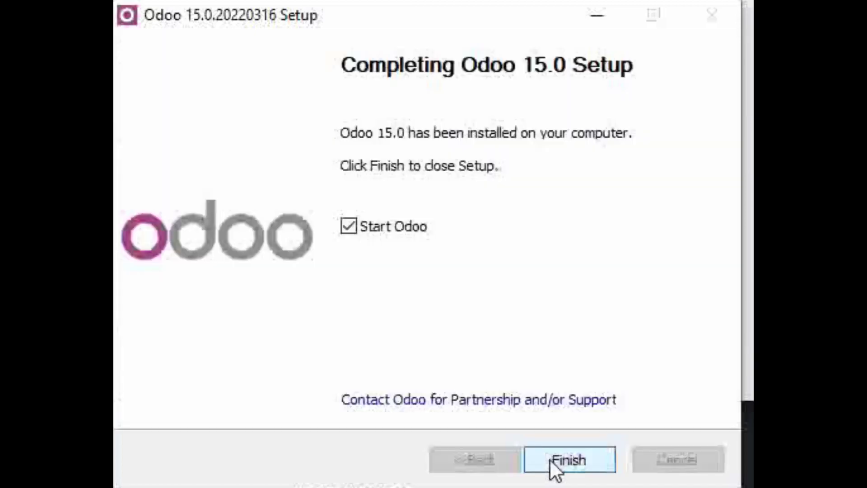
click(574, 458)
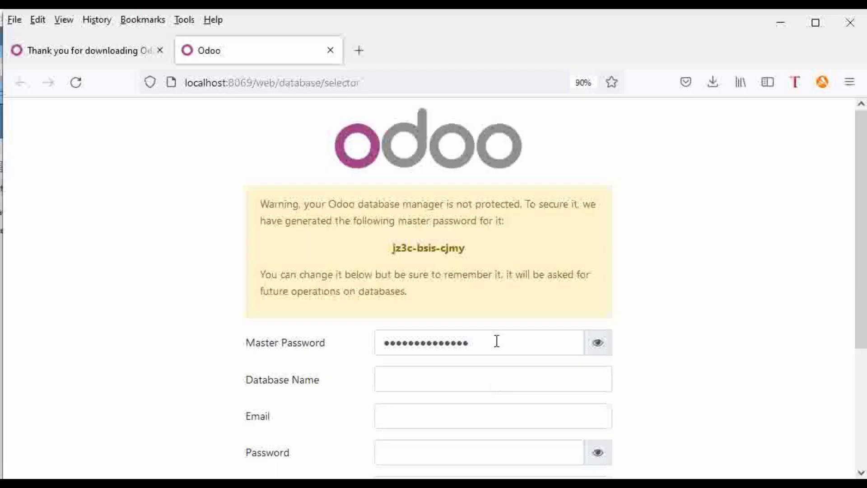
drag(464, 250, 394, 251)
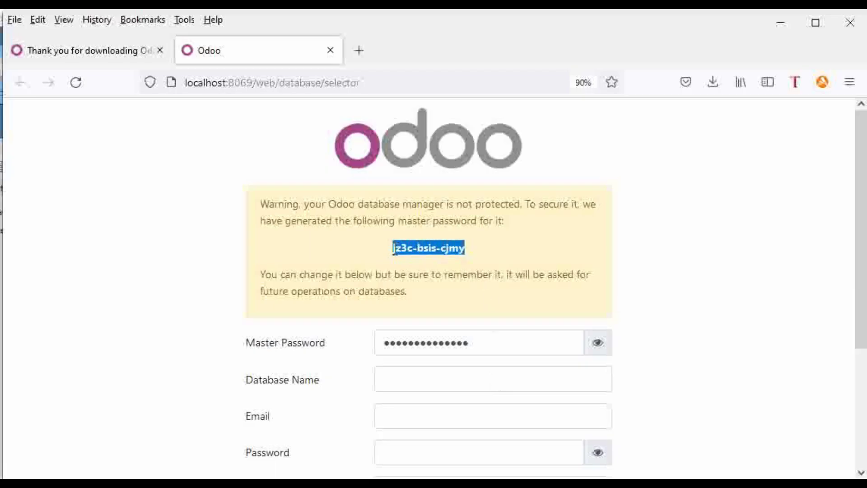
click(599, 346)
Step: Enter database name odoo_data with the admin email, password and phone number
click(521, 383)
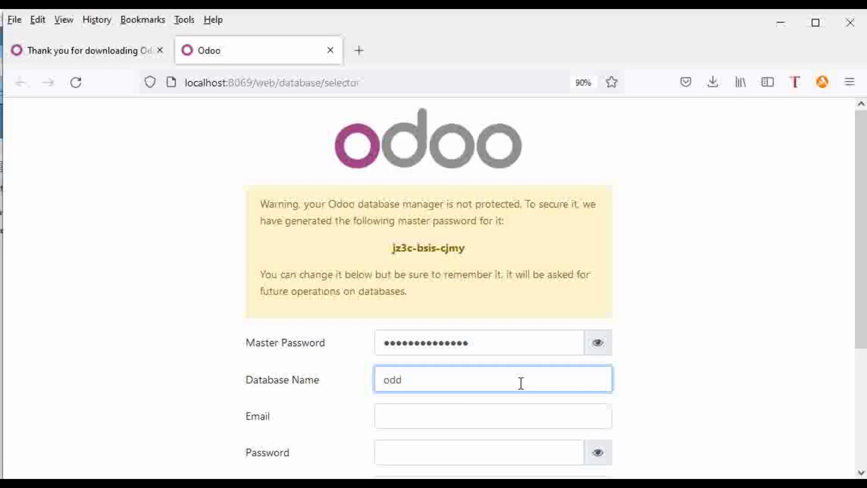
key(Tab)
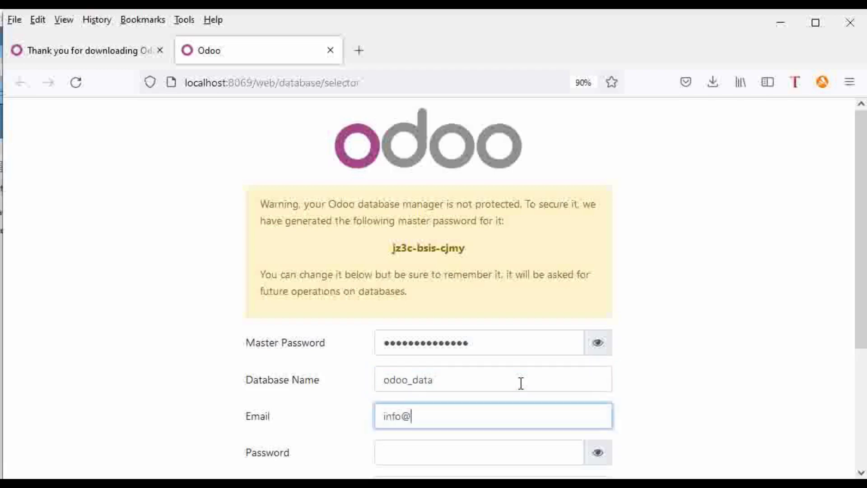
key(Tab)
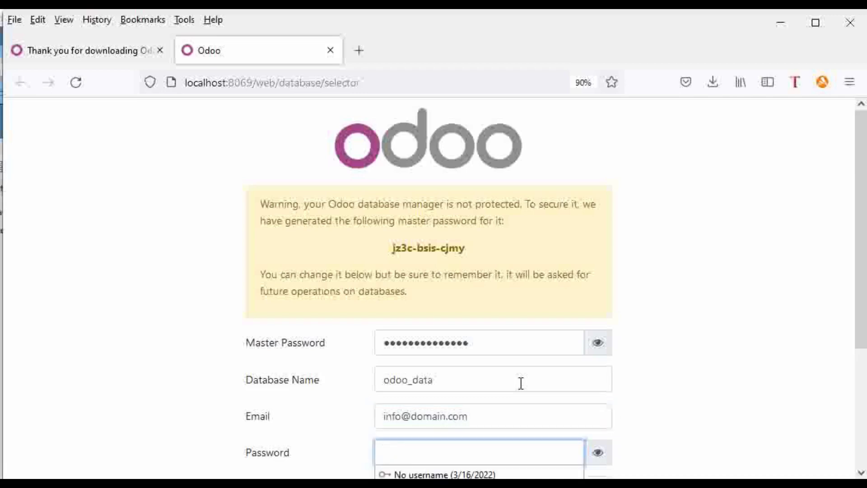
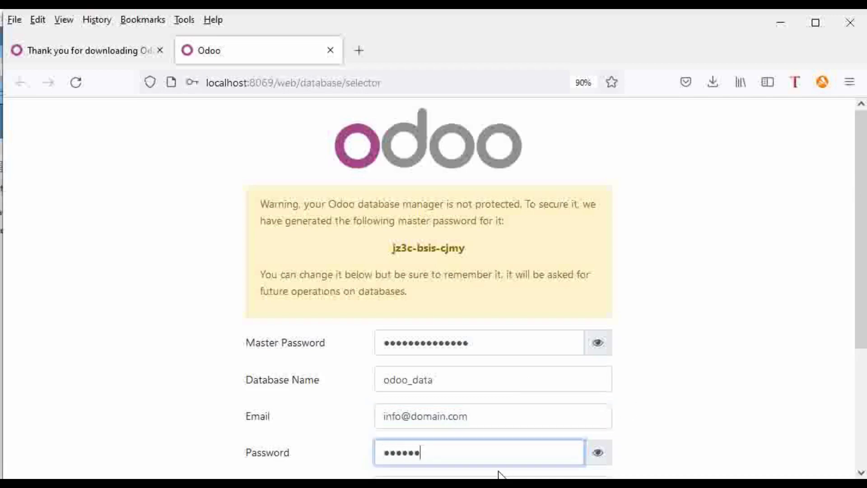
drag(864, 291, 863, 409)
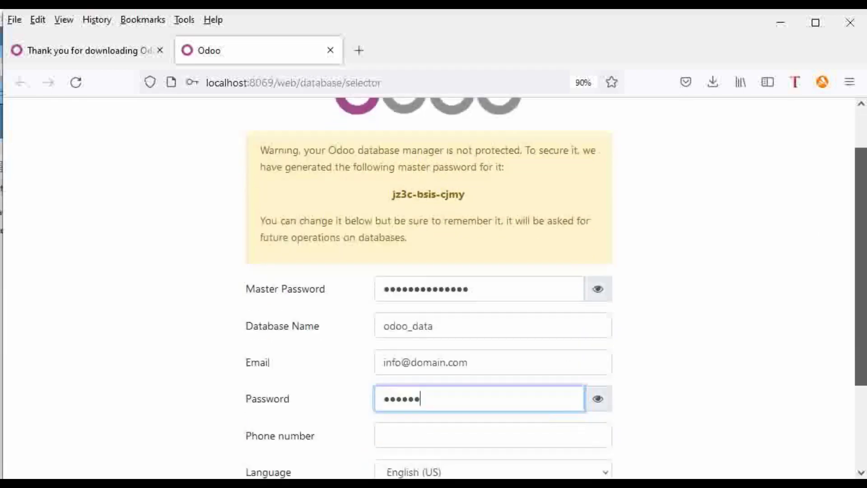
key(Tab)
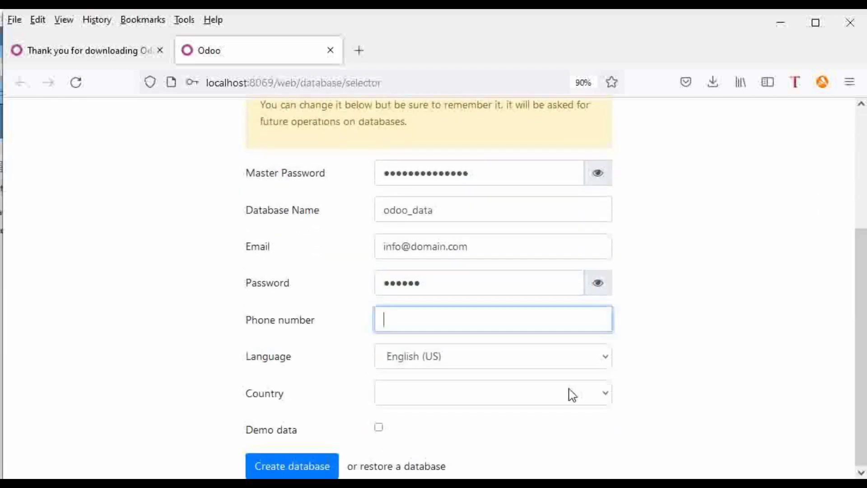
text(092321)
Step: Set country to Pakistan, include demo data, and create the database
key(Tab)
key(Tab)
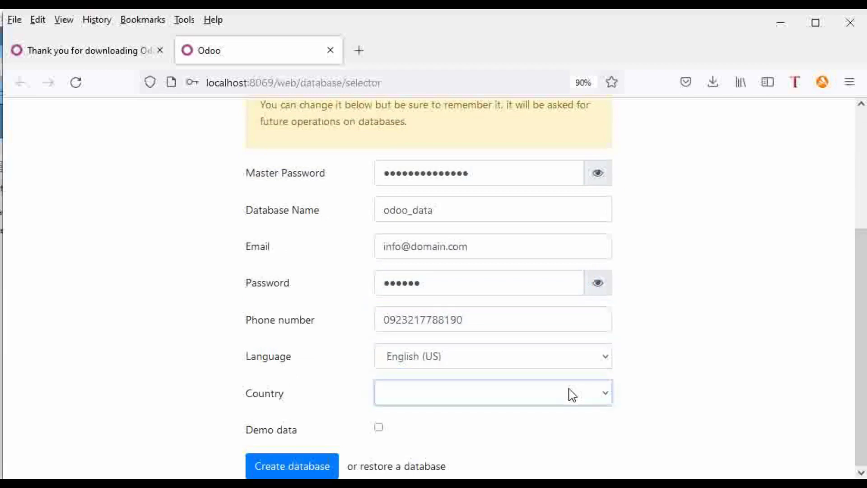
key(p)
click(378, 427)
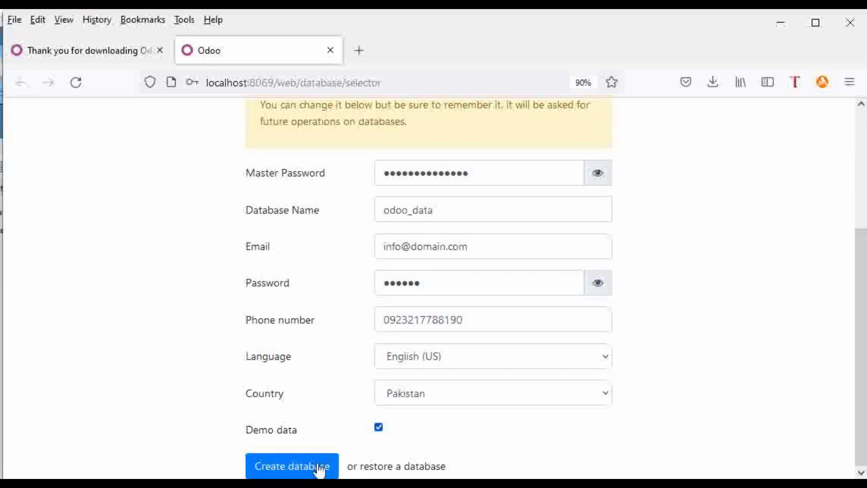
click(300, 467)
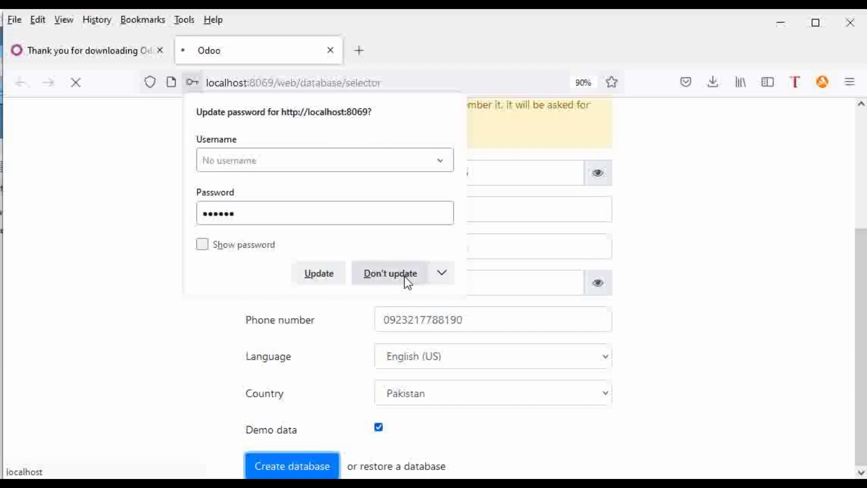
click(404, 282)
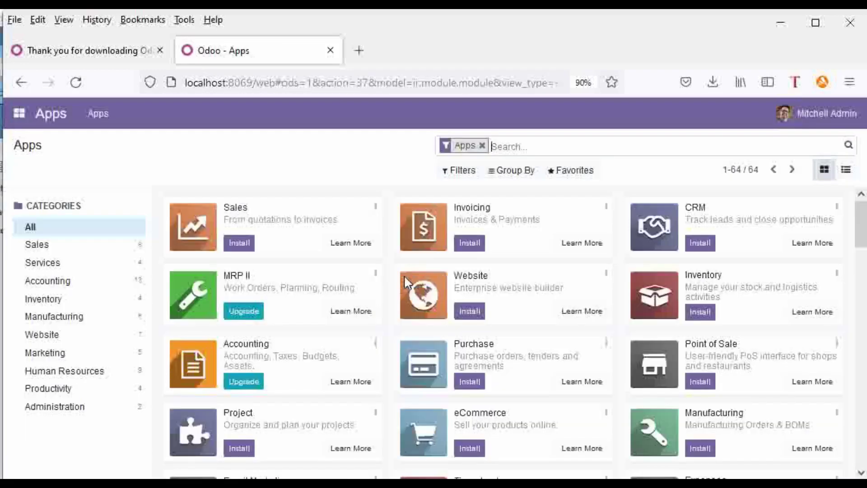
drag(860, 234, 852, 465)
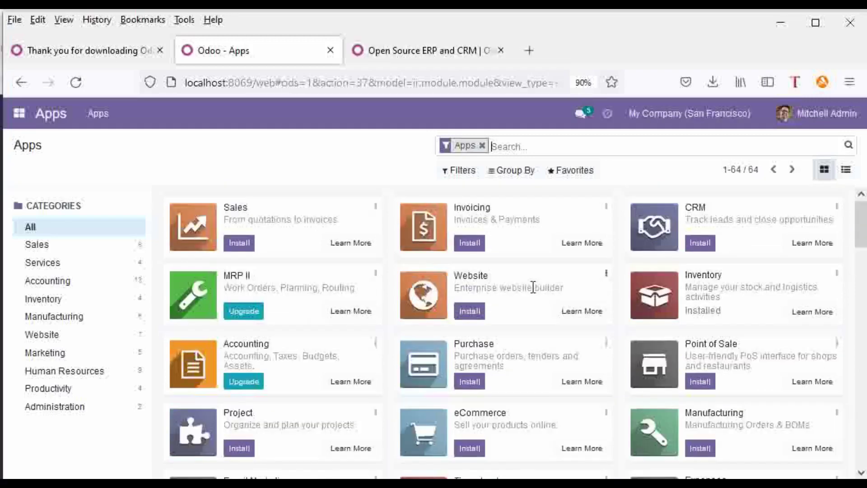
Step: Install the Sales app from its card on the Apps page
click(239, 243)
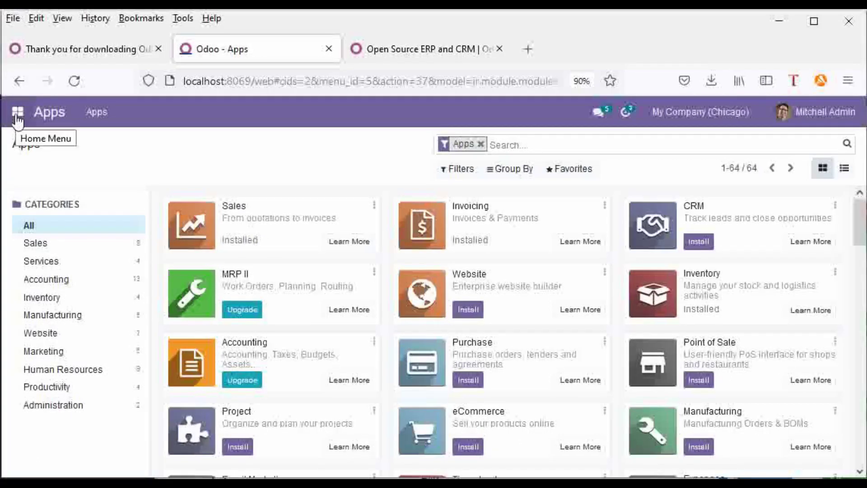
Step: Open Sales from the Home Menu to reach its Quotations list
click(18, 116)
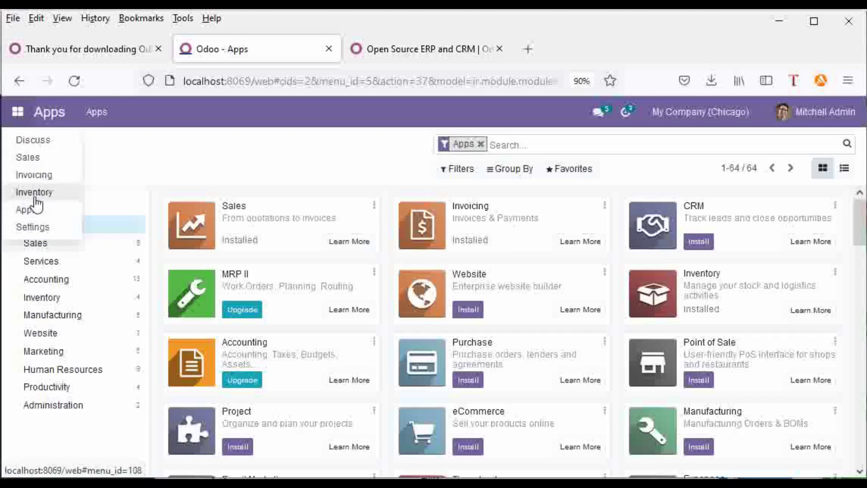
click(27, 158)
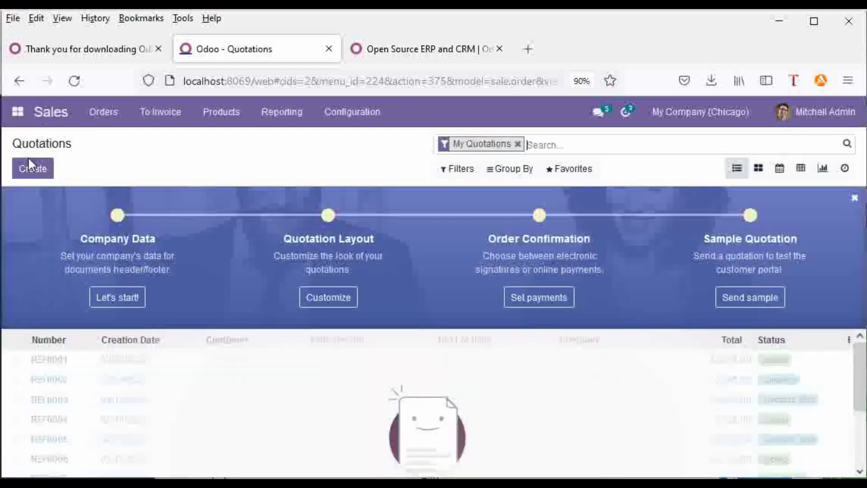